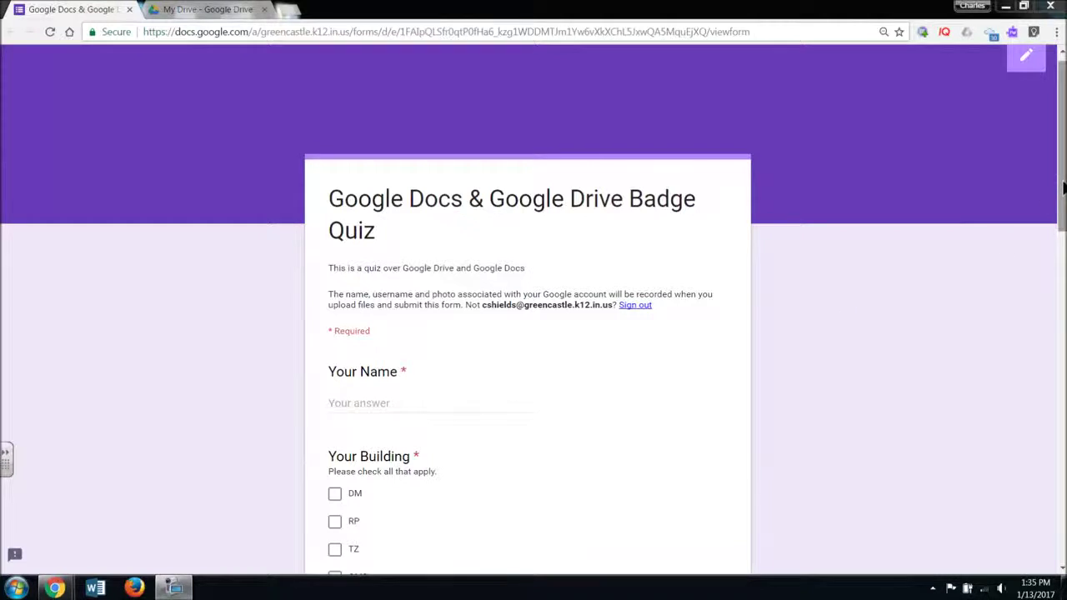
Step: Review the badge quiz through its screenshot upload question, and switch to the My Drive page in the browser
{"action": "left_click_drag", "start_coordinate": [1063, 185], "coordinate": [1064, 488]}
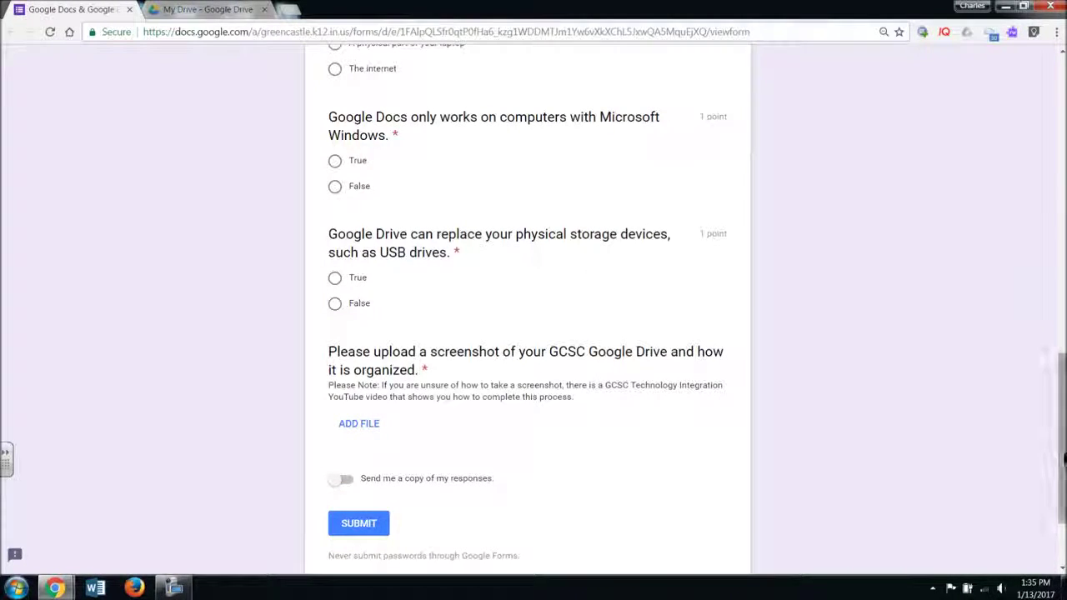
{"action": "left_click_drag", "start_coordinate": [1062, 454], "coordinate": [1063, 150]}
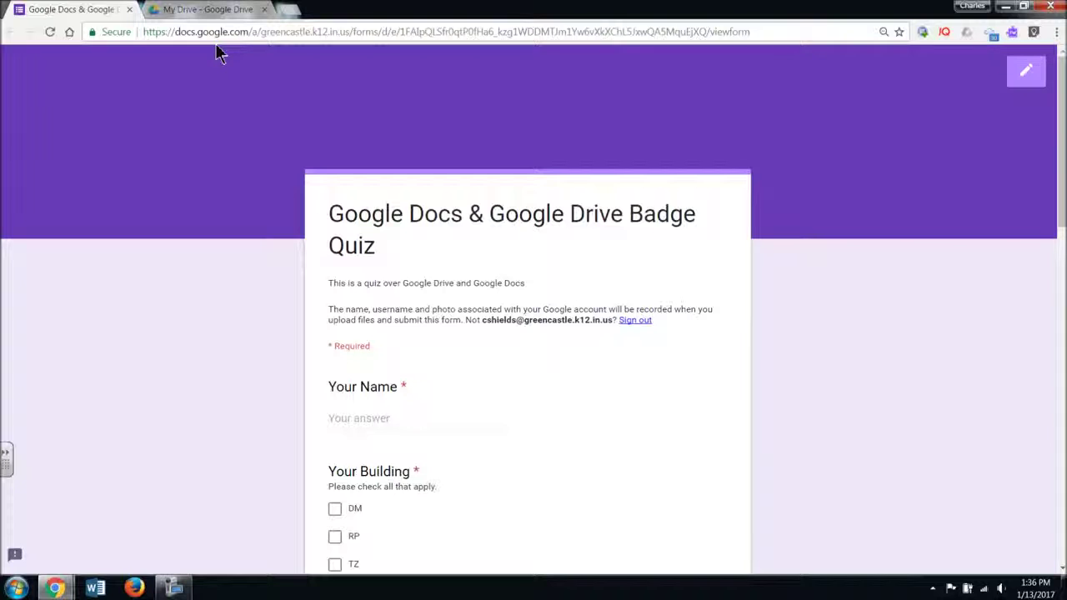
{"action": "left_click", "coordinate": [210, 17]}
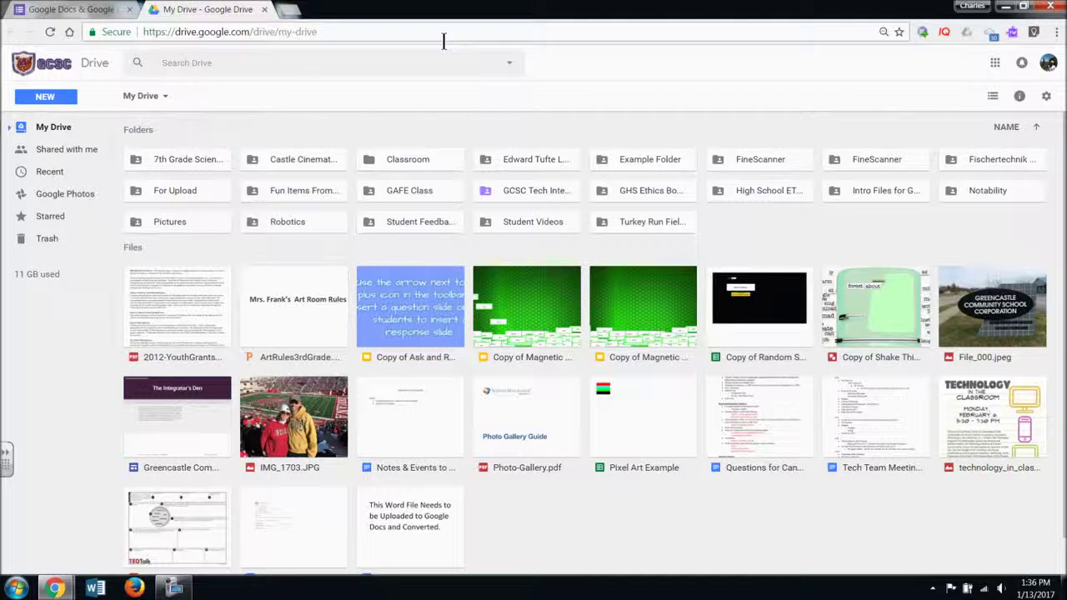
Step: Launch Snipping Tool and take a rectangular snip of My Drive, covering the sidebar, the folders and the first two rows of files
{"action": "left_click", "coordinate": [16, 587]}
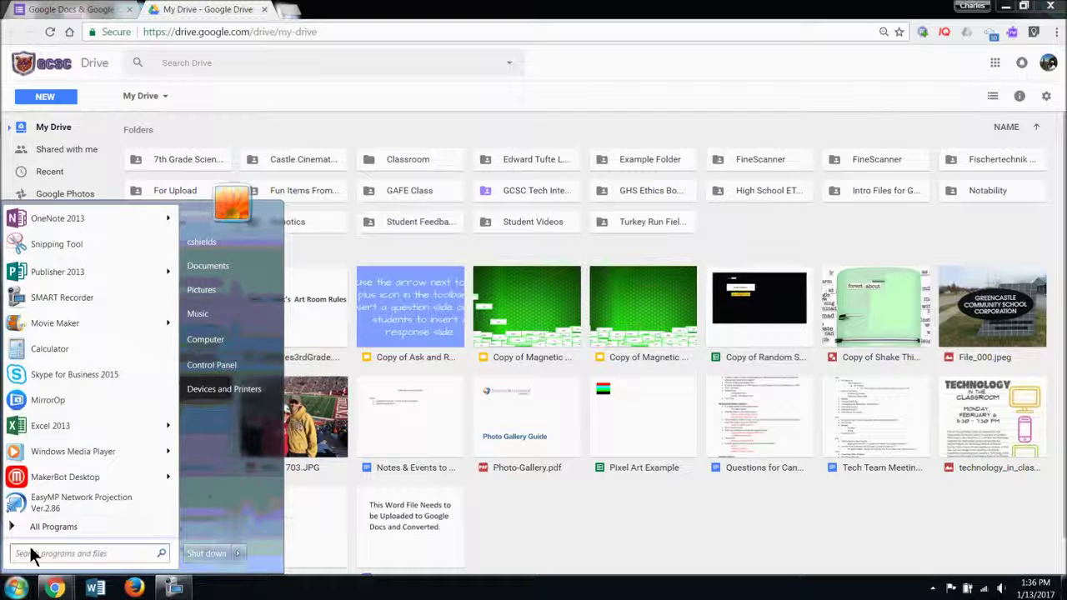
{"action": "type", "text": "Snip"}
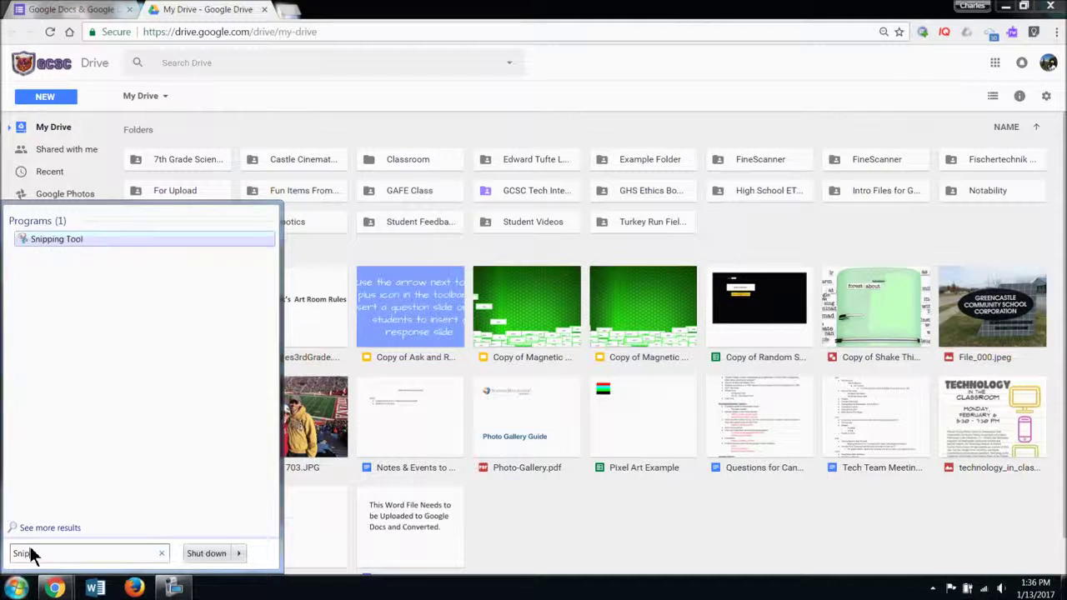
{"action": "left_click", "coordinate": [76, 238]}
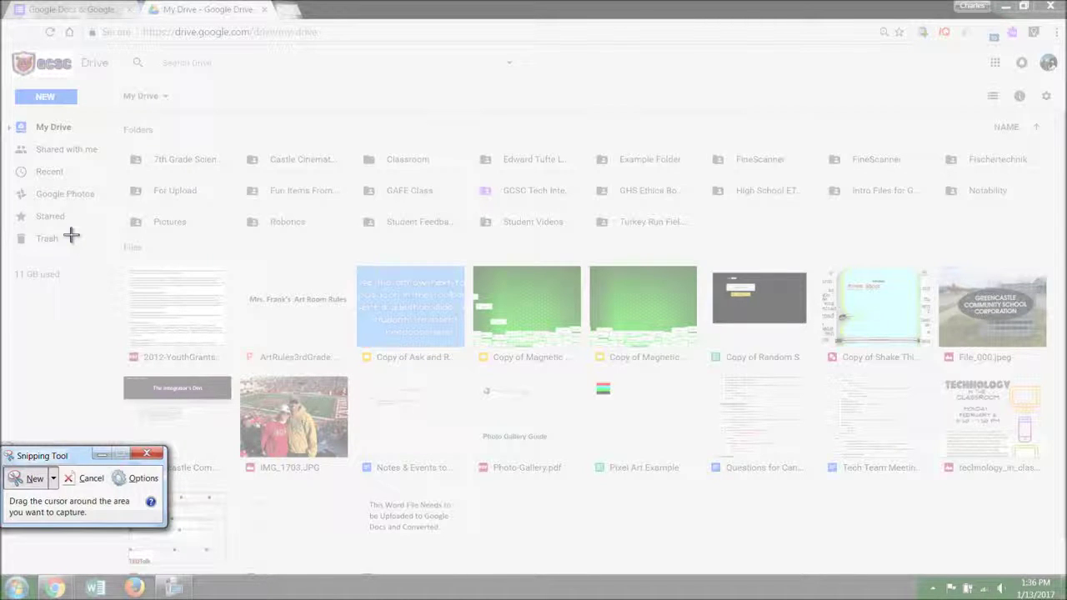
{"action": "left_click", "coordinate": [52, 478]}
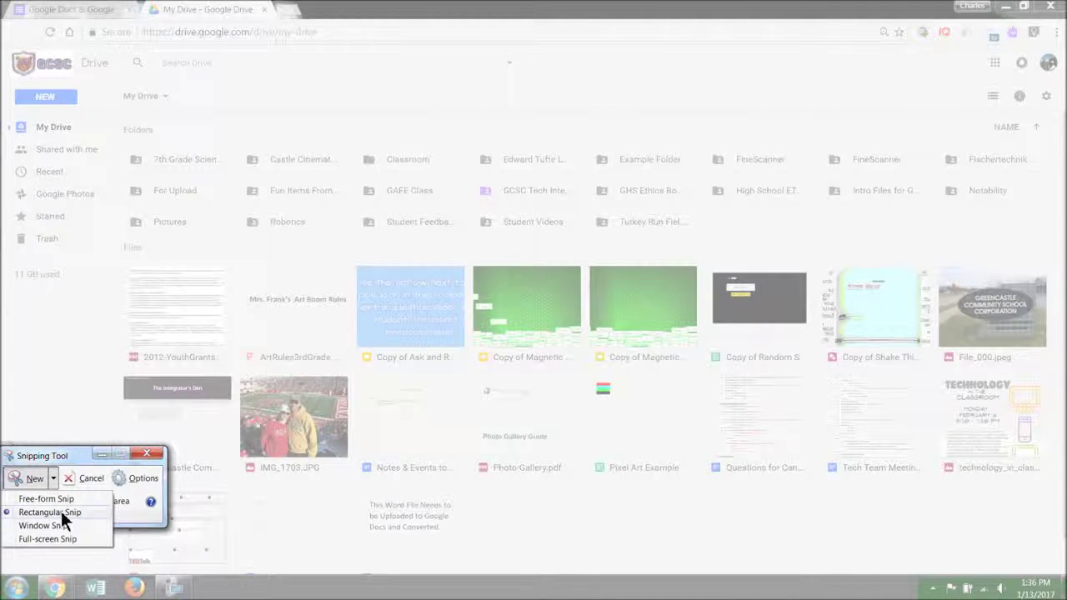
{"action": "left_click", "coordinate": [62, 512]}
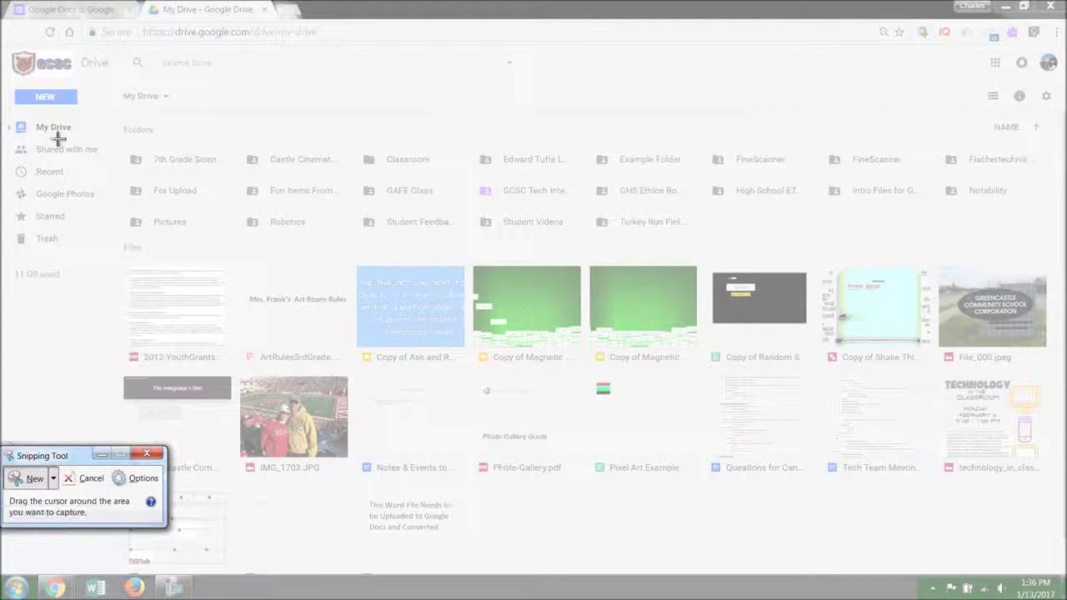
{"action": "left_click_drag", "start_coordinate": [6, 80], "coordinate": [1059, 485]}
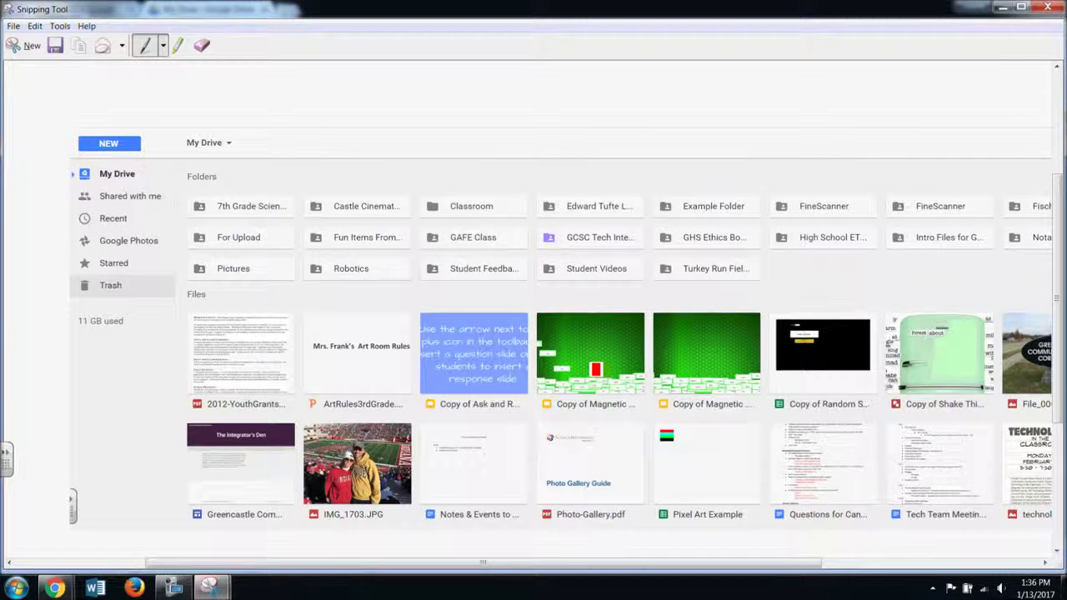
{"action": "left_click", "coordinate": [164, 47]}
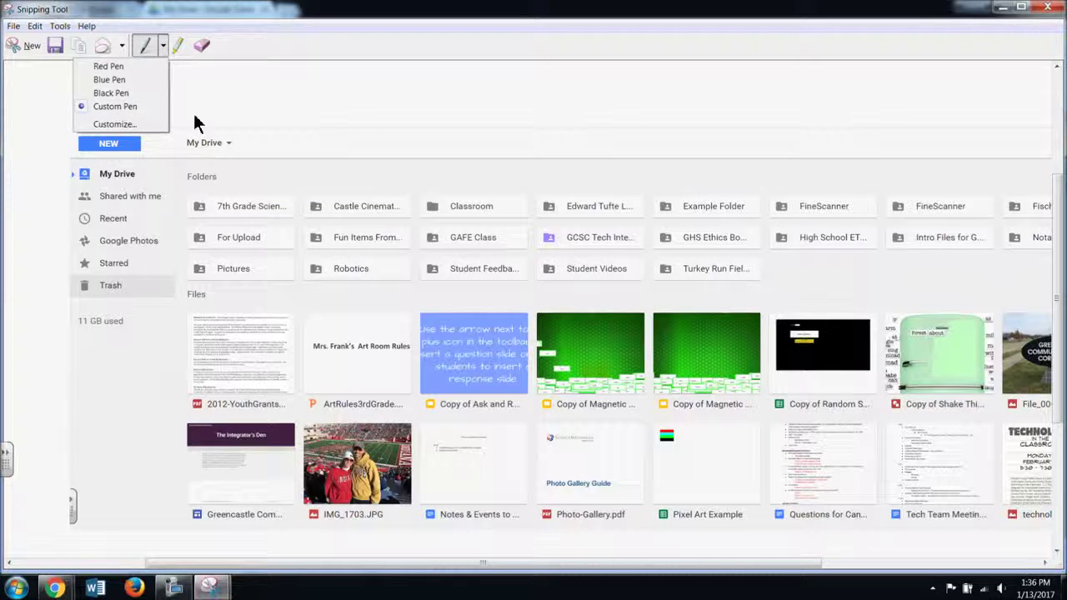
{"action": "left_click", "coordinate": [163, 47]}
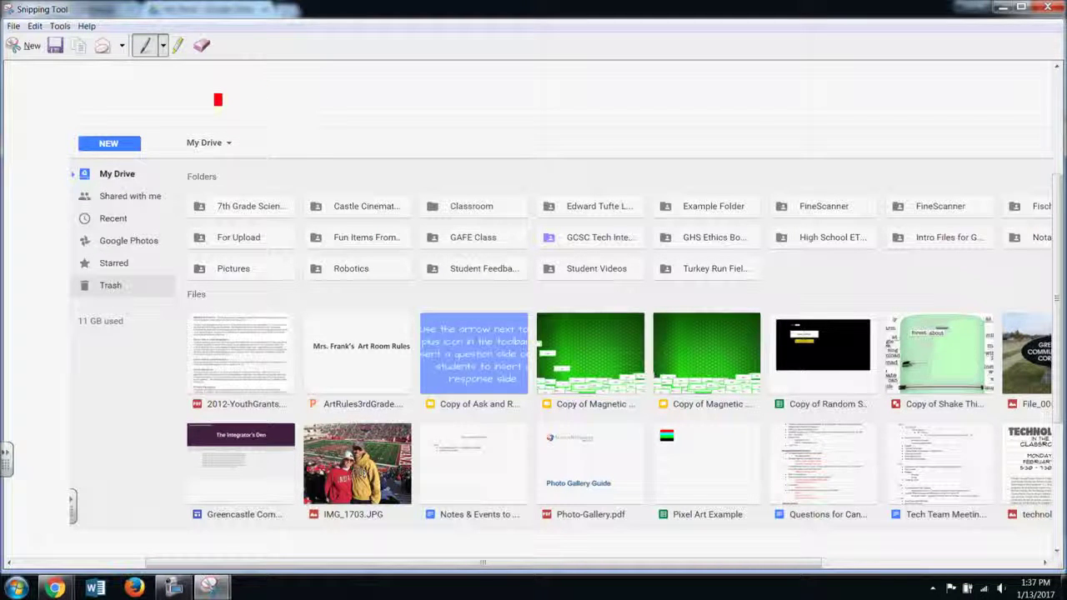
Step: Save the snip to the Desktop as a PNG named "Screen Capture for Google Badge"
{"action": "left_click", "coordinate": [56, 50]}
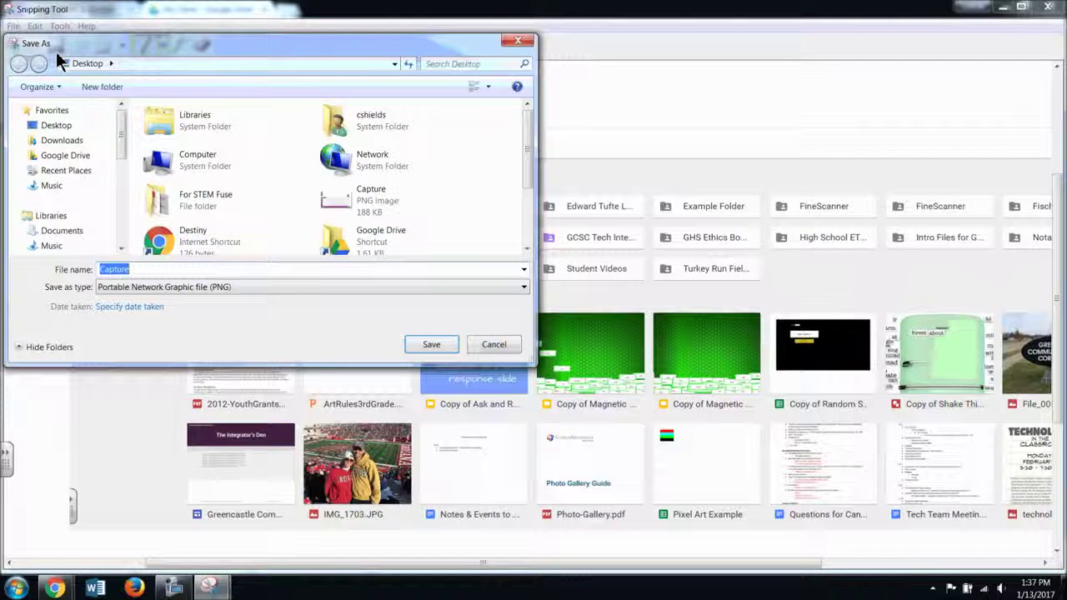
{"action": "left_click", "coordinate": [58, 129]}
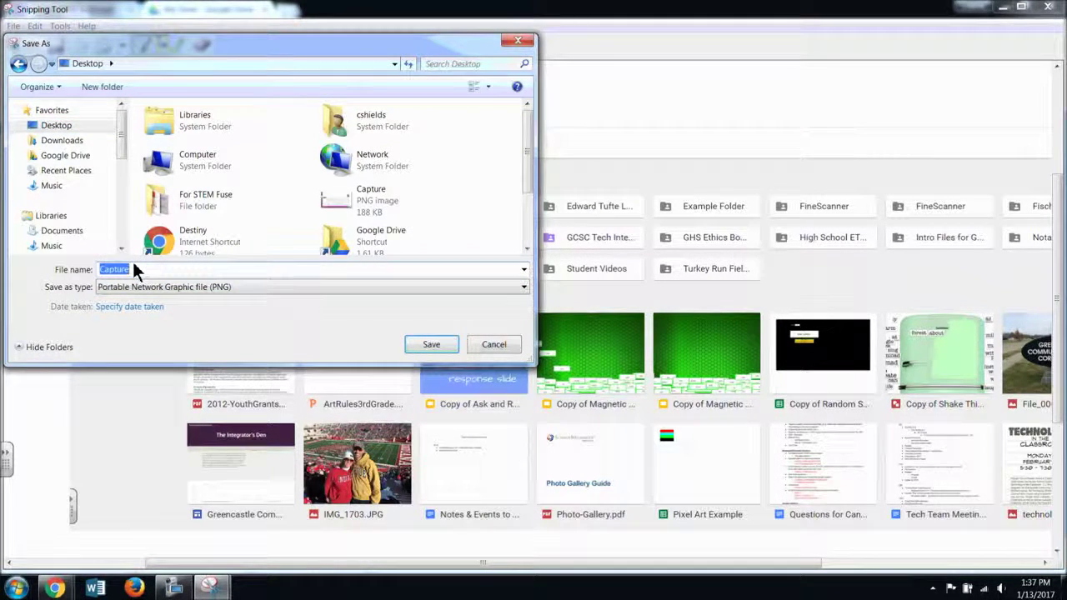
{"action": "type", "text": "Scree"}
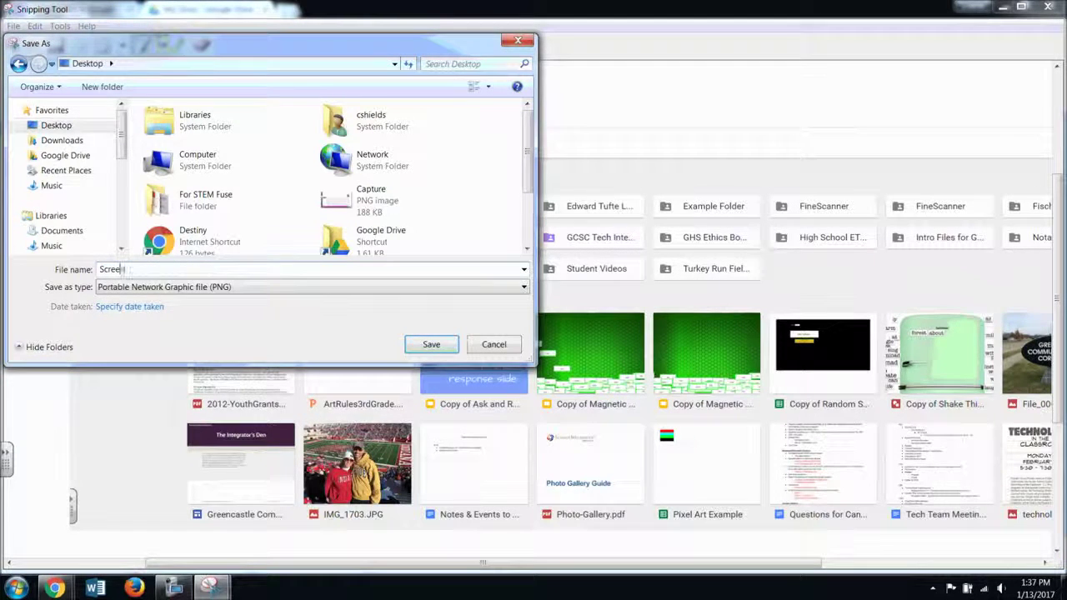
{"action": "type", "text": "n Capture"}
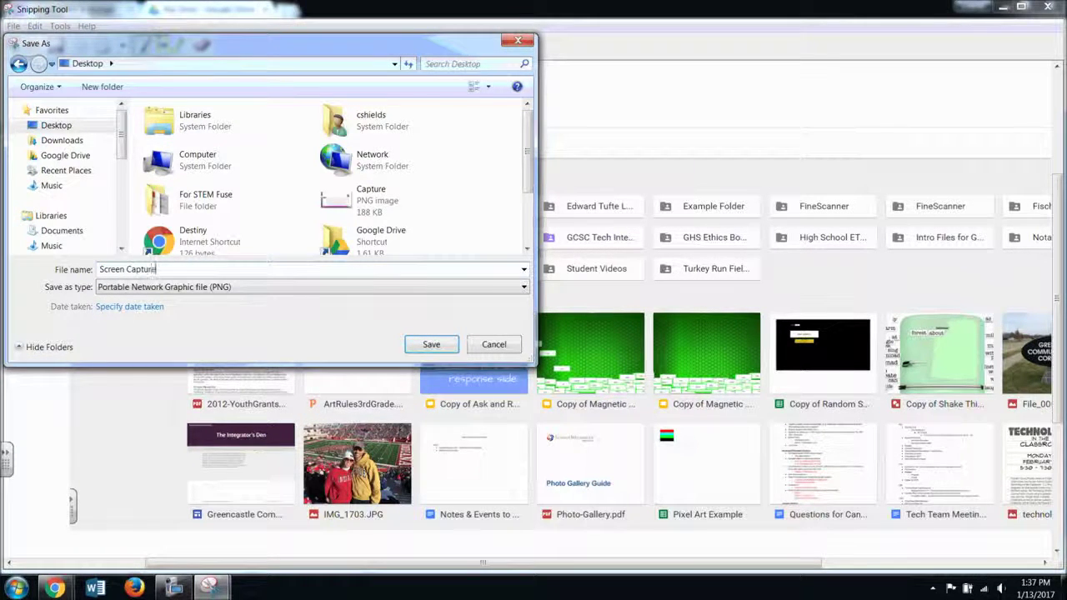
{"action": "type", "text": " for Google"}
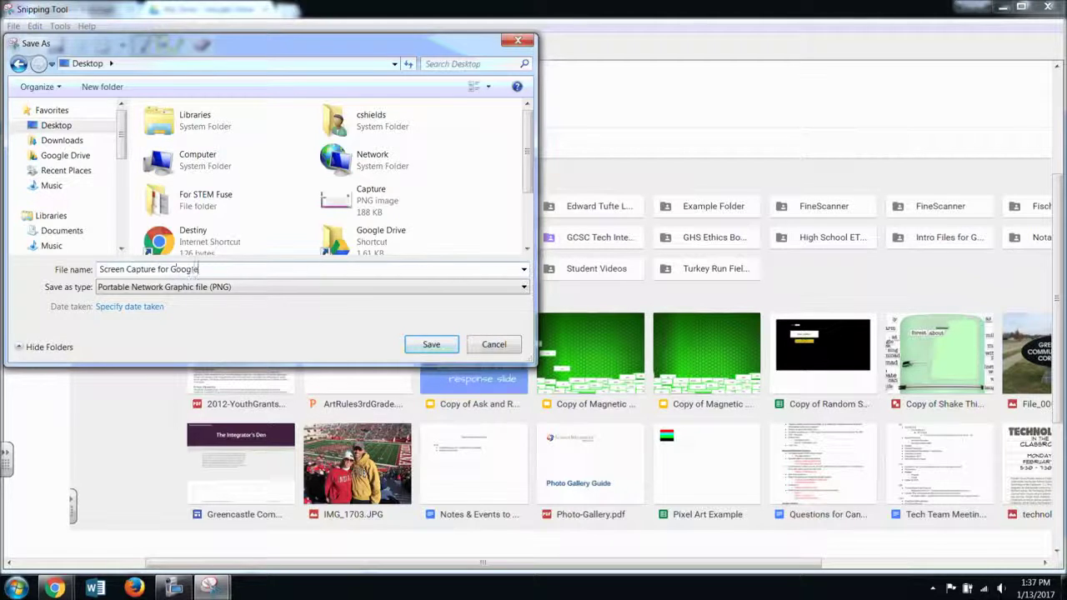
{"action": "type", "text": " Badge"}
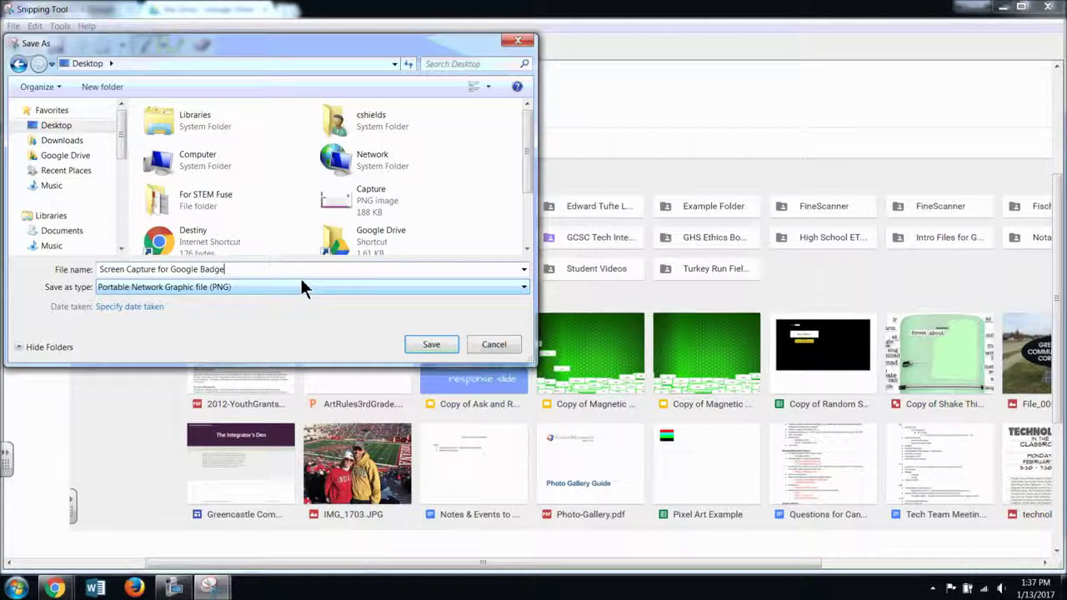
{"action": "left_click", "coordinate": [438, 346]}
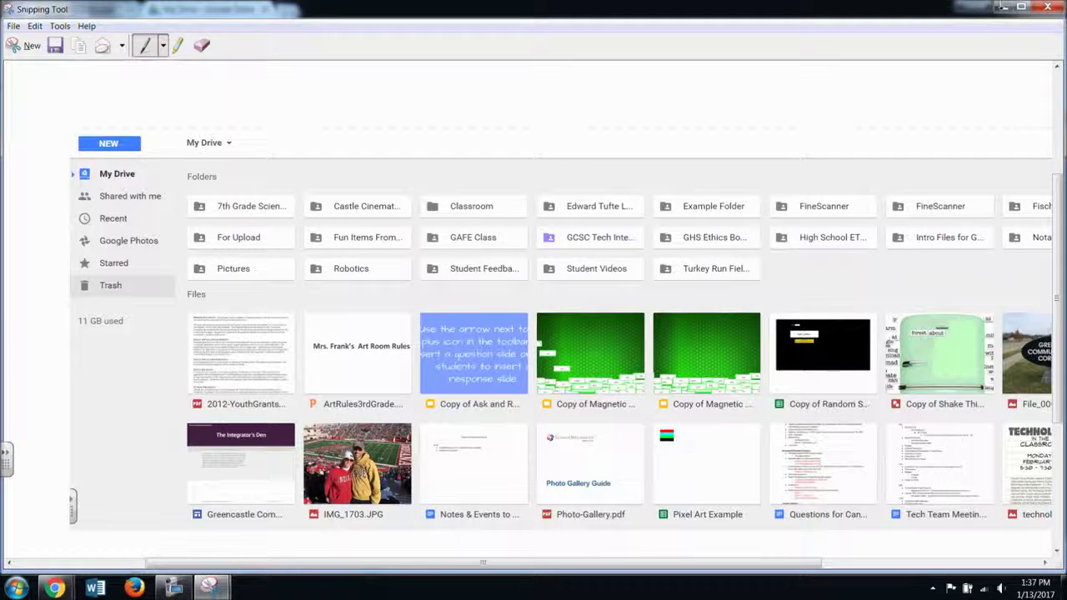
Step: Clear the open windows from the desktop, view the saved Screen Capture for Google Badge image, and close it
{"action": "left_click", "coordinate": [1002, 9]}
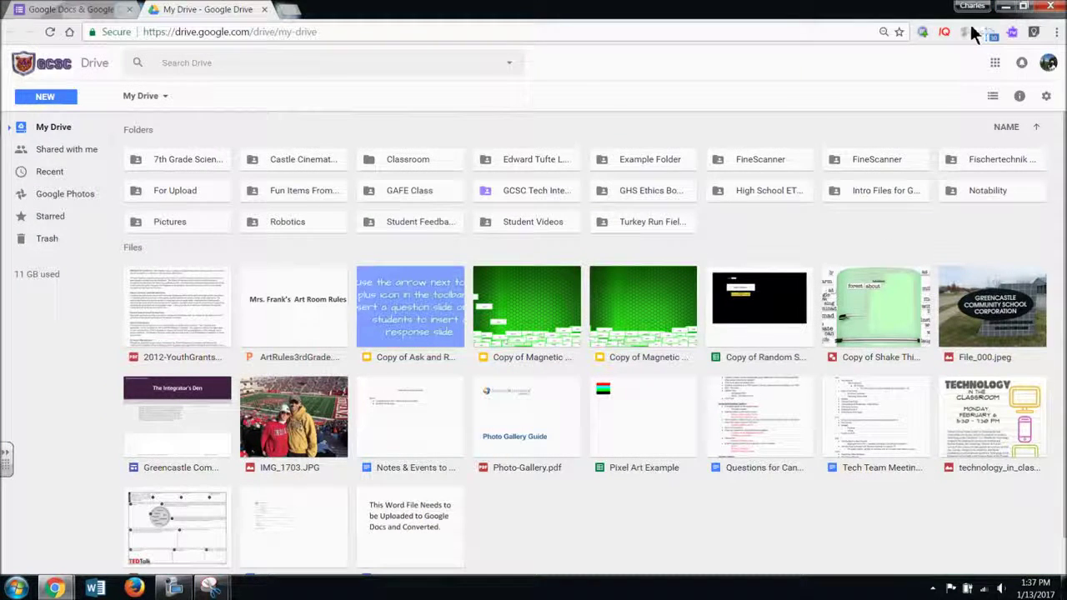
{"action": "left_click", "coordinate": [1004, 8]}
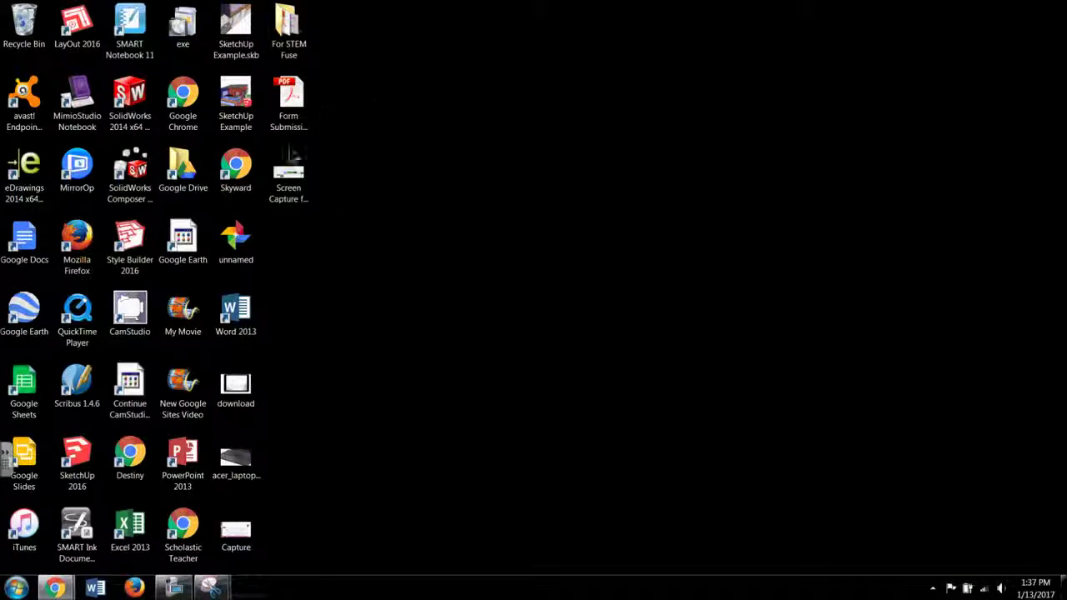
{"action": "double_click", "coordinate": [310, 193]}
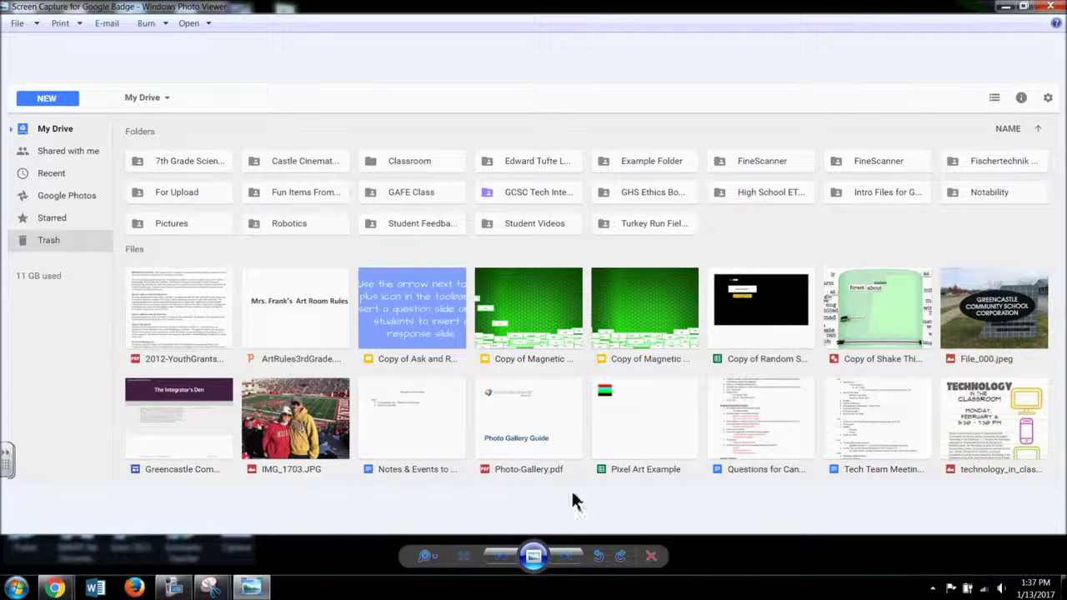
{"action": "left_click", "coordinate": [1036, 12]}
Step: Switch back to the badge quiz in Chrome and go to the question requesting a Google Drive screenshot
{"action": "mouse_move", "coordinate": [55, 588]}
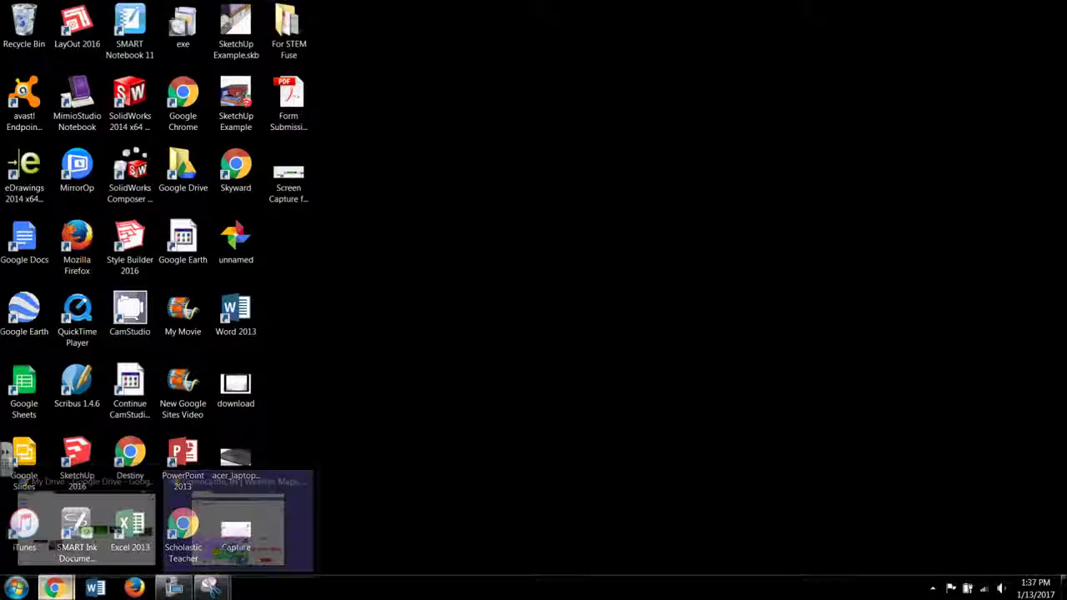
{"action": "left_click", "coordinate": [75, 554]}
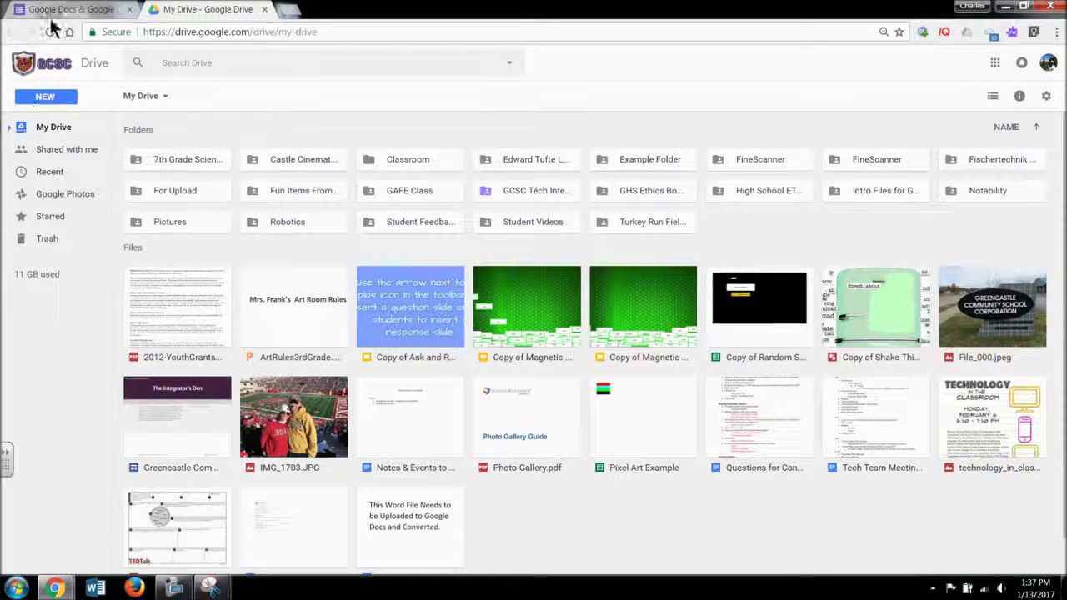
{"action": "left_click", "coordinate": [57, 13]}
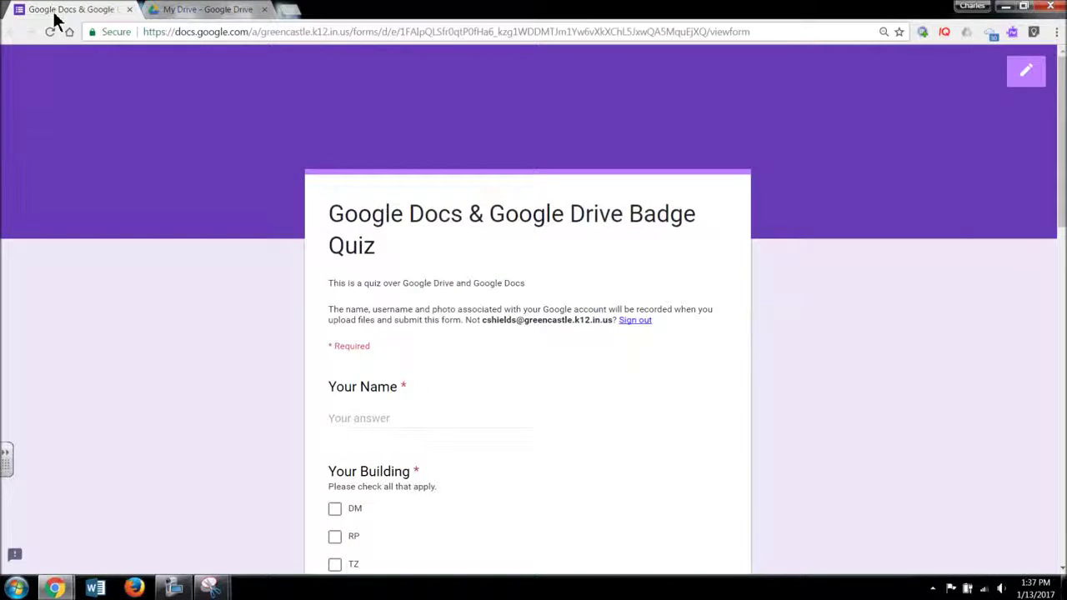
{"action": "scroll", "coordinate": [708, 342], "scroll_direction": "down", "scroll_amount": 3}
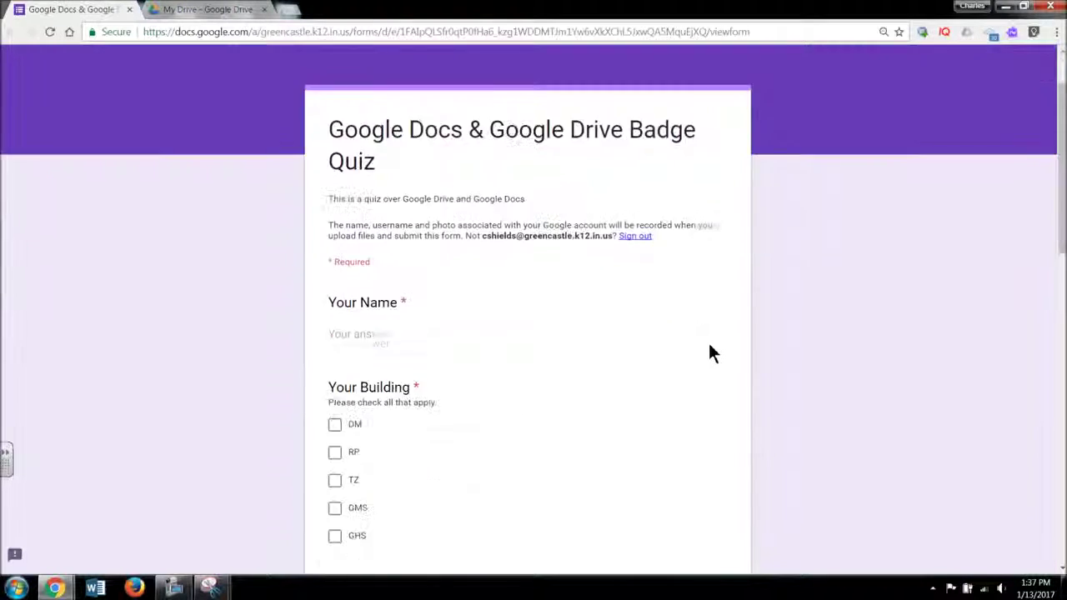
{"action": "scroll", "coordinate": [710, 347], "scroll_direction": "down", "scroll_amount": 3}
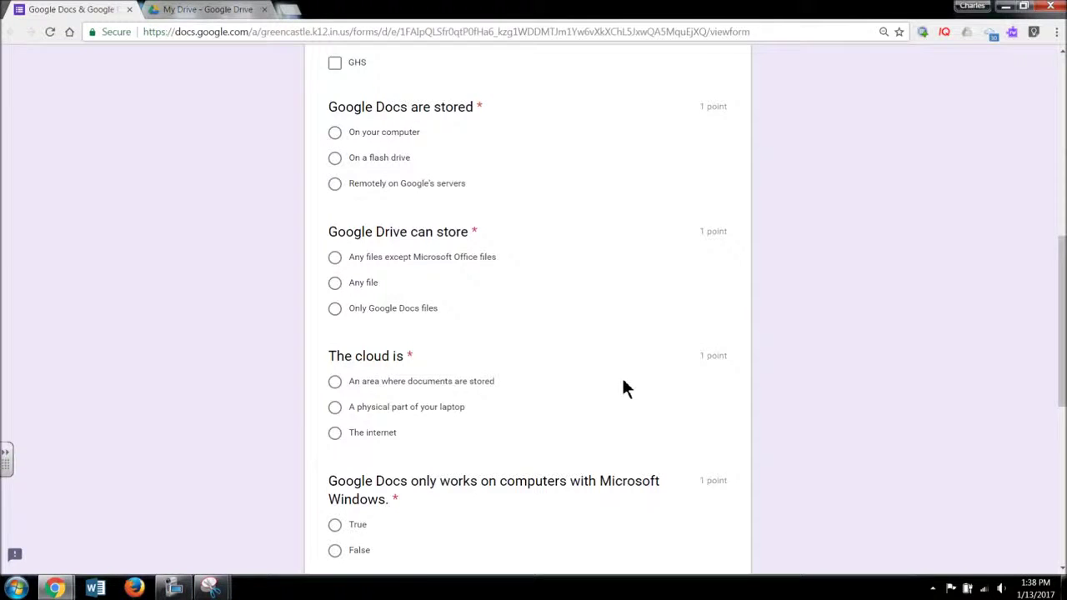
{"action": "scroll", "coordinate": [625, 383], "scroll_direction": "down", "scroll_amount": 2}
{"action": "scroll", "coordinate": [631, 380], "scroll_direction": "down", "scroll_amount": 1}
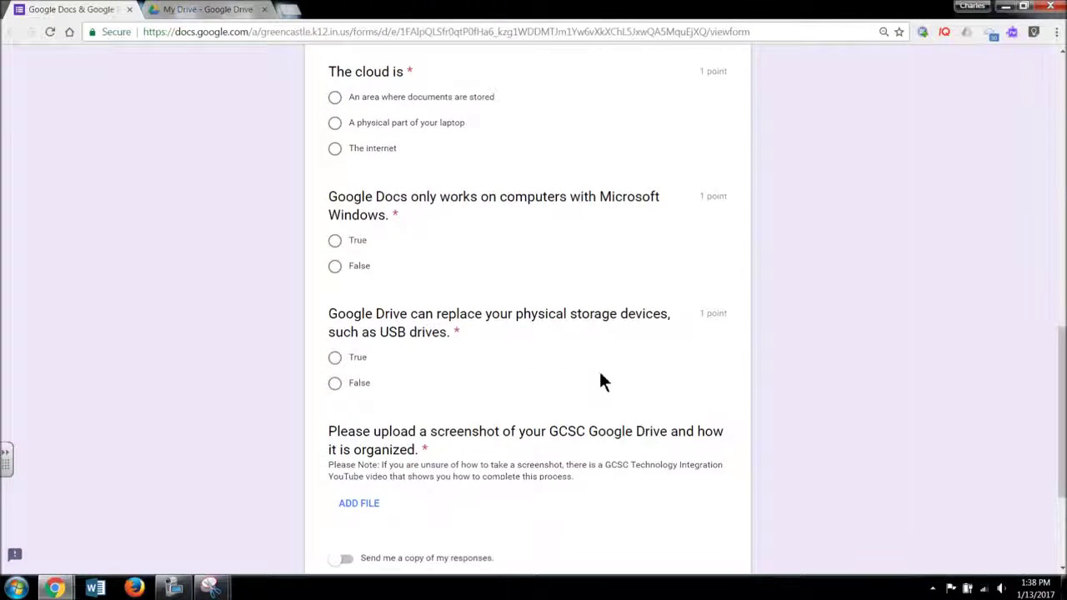
{"action": "scroll", "coordinate": [598, 382], "scroll_direction": "down", "scroll_amount": 2}
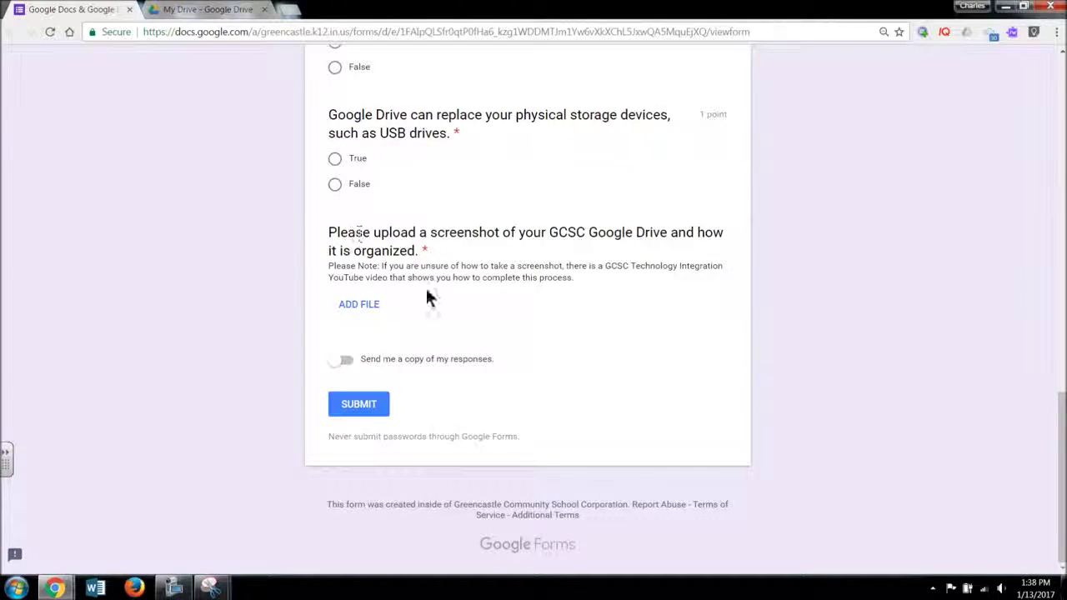
Step: Attach the Screen Capture for Google Badge image from the Desktop to the quiz's screenshot upload question
{"action": "left_click", "coordinate": [375, 305]}
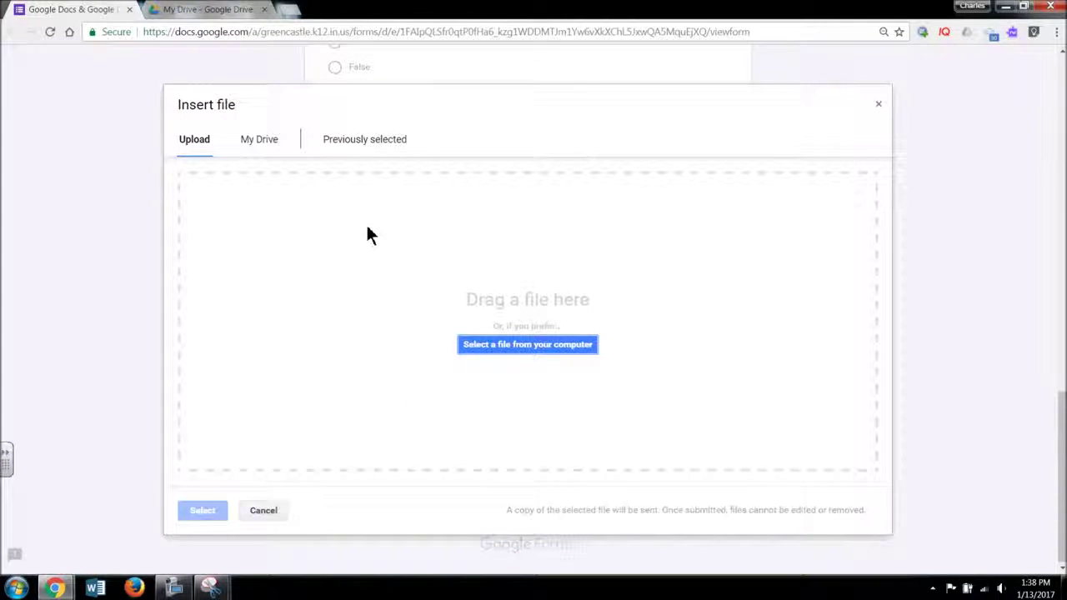
{"action": "left_click", "coordinate": [539, 344]}
{"action": "left_click_drag", "start_coordinate": [491, 233], "coordinate": [518, 118]}
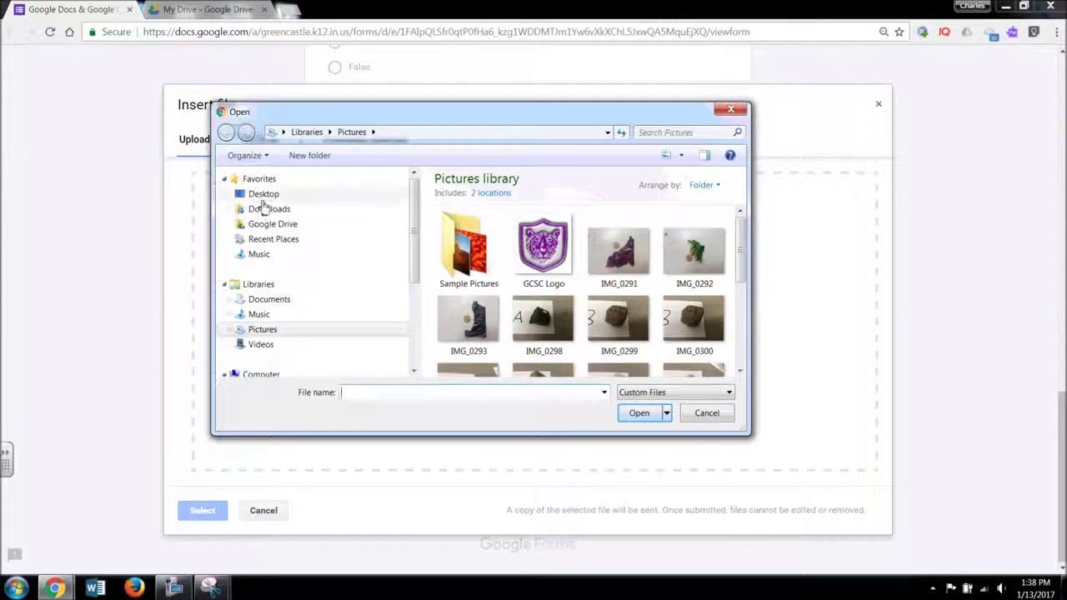
{"action": "left_click", "coordinate": [263, 195]}
{"action": "left_click_drag", "start_coordinate": [734, 210], "coordinate": [738, 261]}
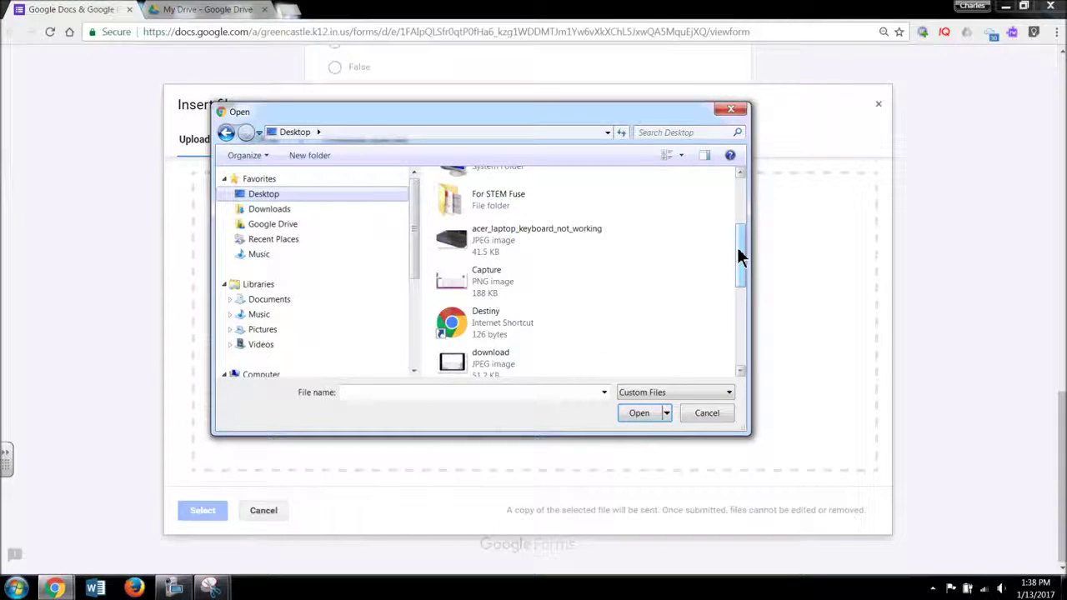
{"action": "left_click_drag", "start_coordinate": [737, 247], "coordinate": [756, 315]}
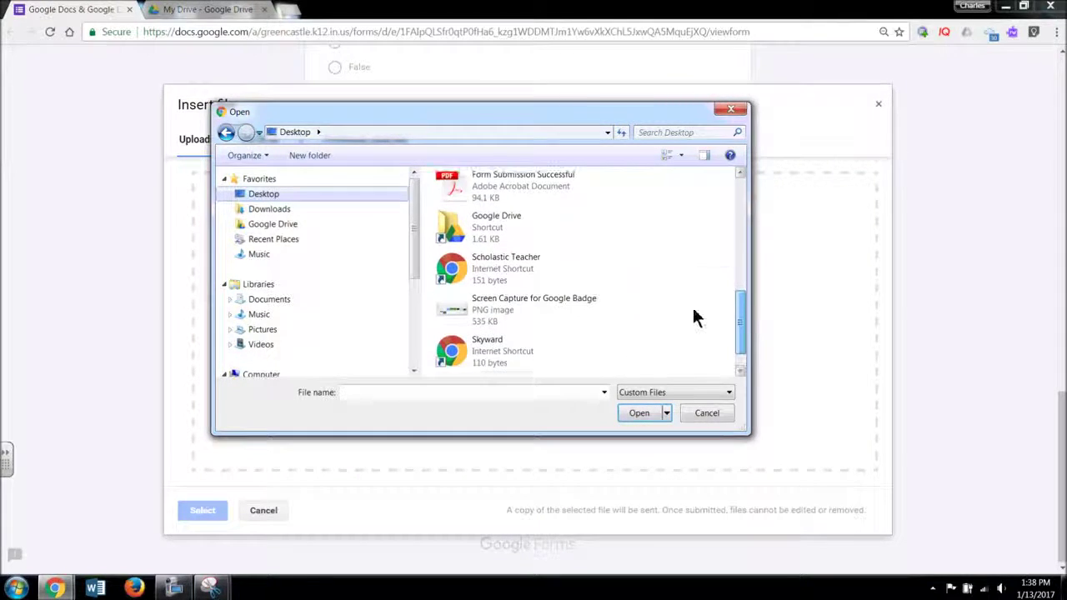
{"action": "left_click", "coordinate": [566, 305]}
{"action": "left_click", "coordinate": [636, 414]}
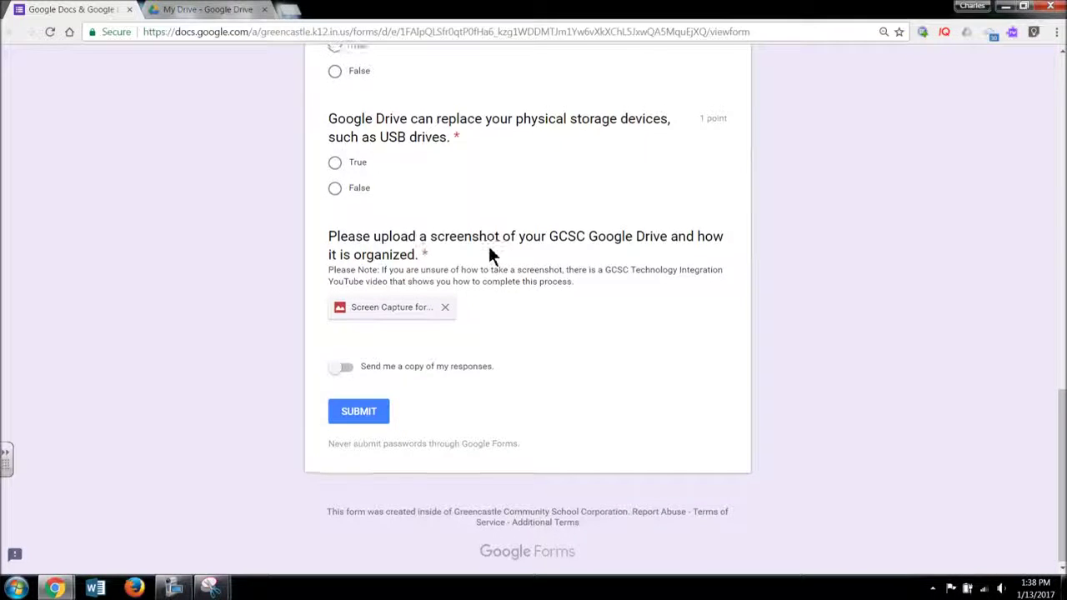
{"action": "scroll", "coordinate": [350, 88], "scroll_direction": "up", "scroll_amount": 2}
{"action": "scroll", "coordinate": [428, 460], "scroll_direction": "down", "scroll_amount": 1}
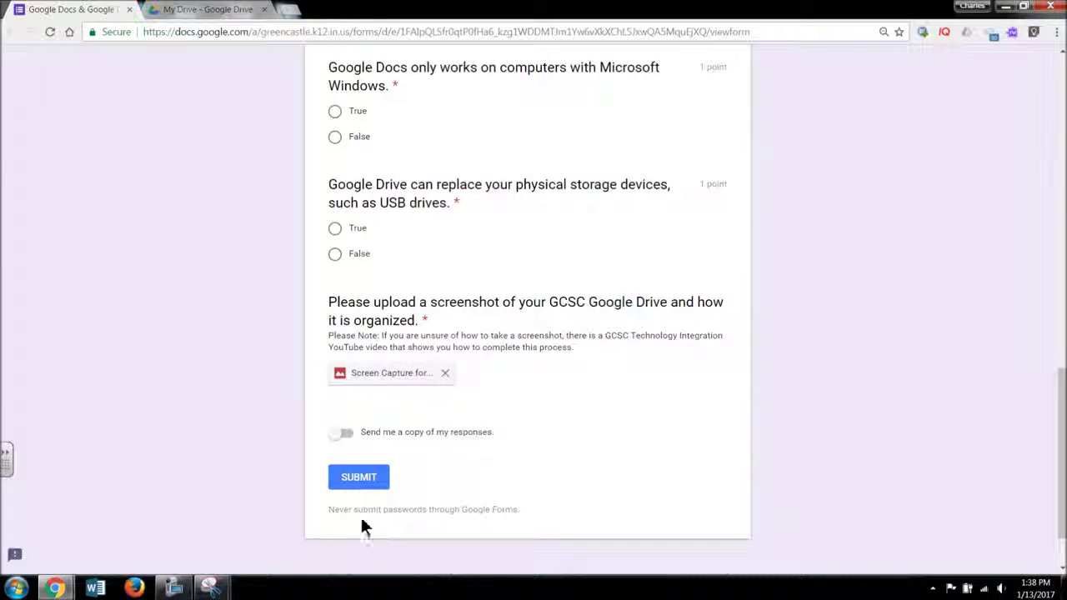